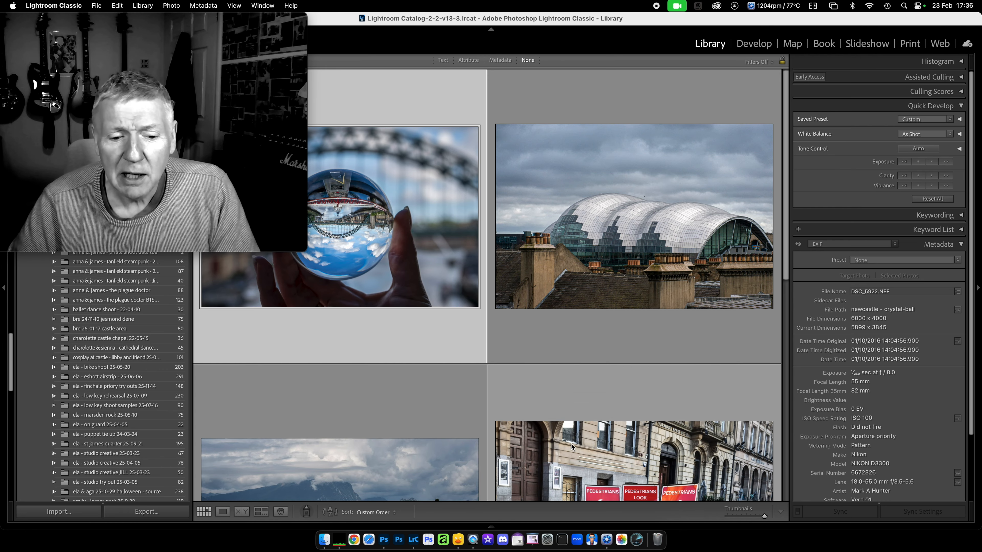
# Switch to QuickTime Player, play the recording of the camera's Set Picture Control menu, and close the video
pyautogui.click(473, 541)
pyautogui.moveTo(434, 204)
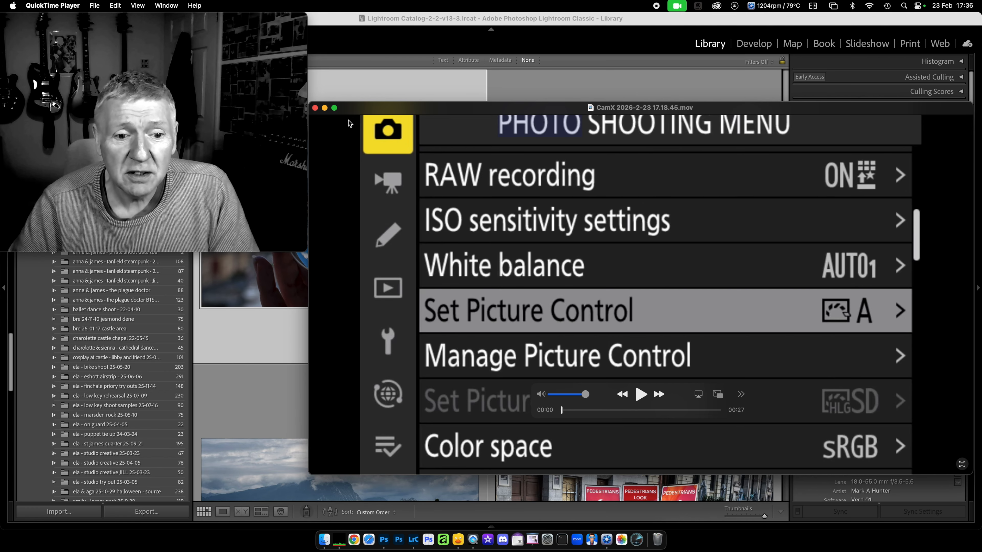
pyautogui.click(641, 394)
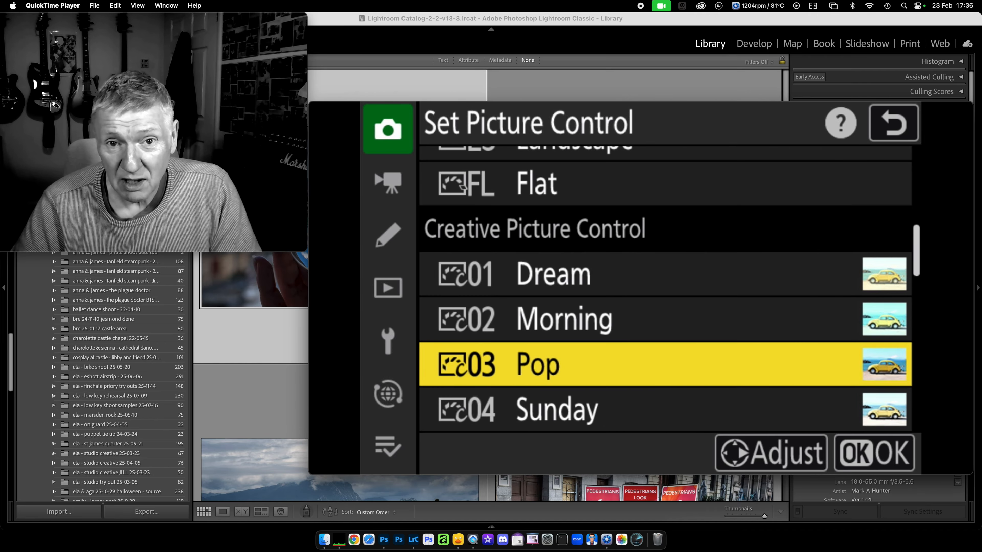
pyautogui.moveTo(330, 423)
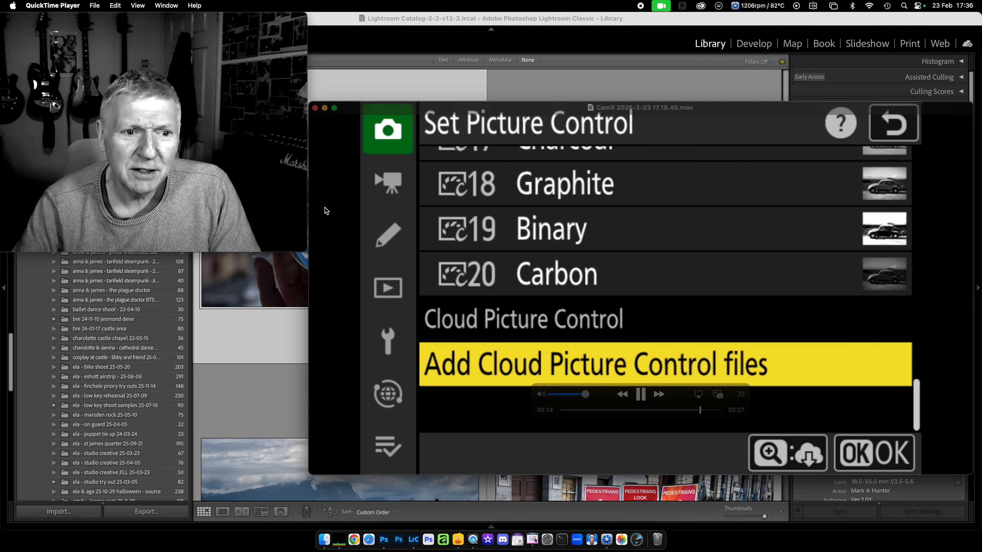
pyautogui.click(316, 107)
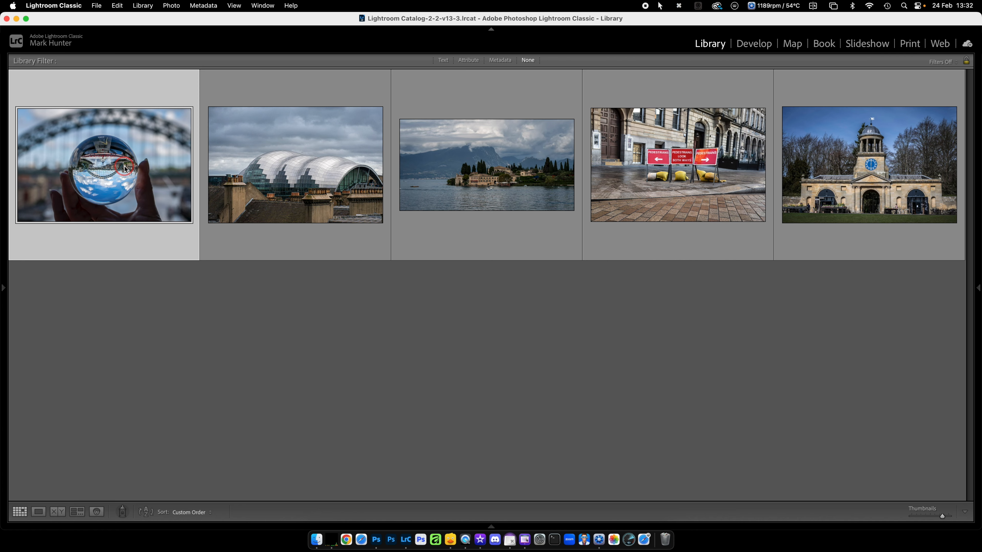
# Open the crystal ball photo in Develop and preview the Artistic 01 to Artistic 05 profiles in the Profile Browser
pyautogui.press('d')
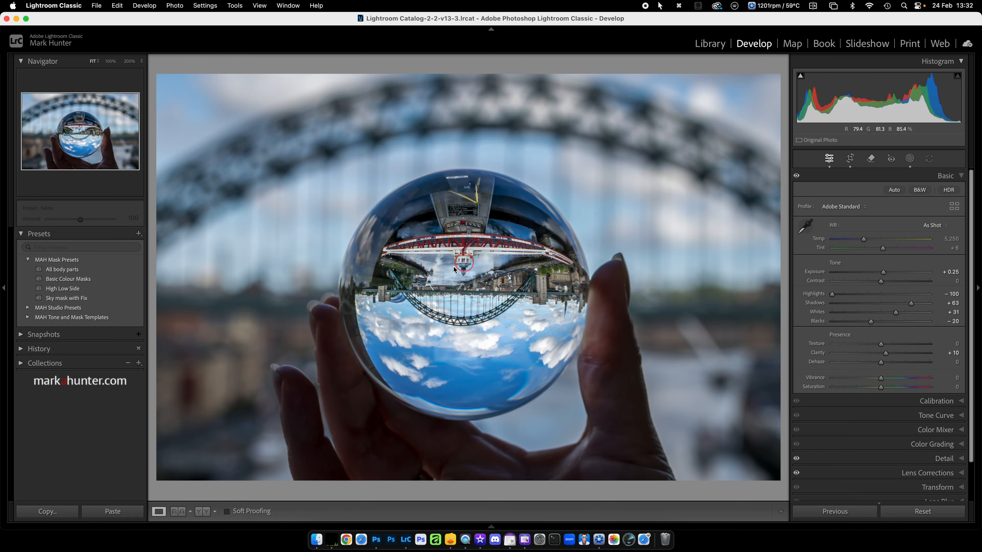
pyautogui.click(954, 208)
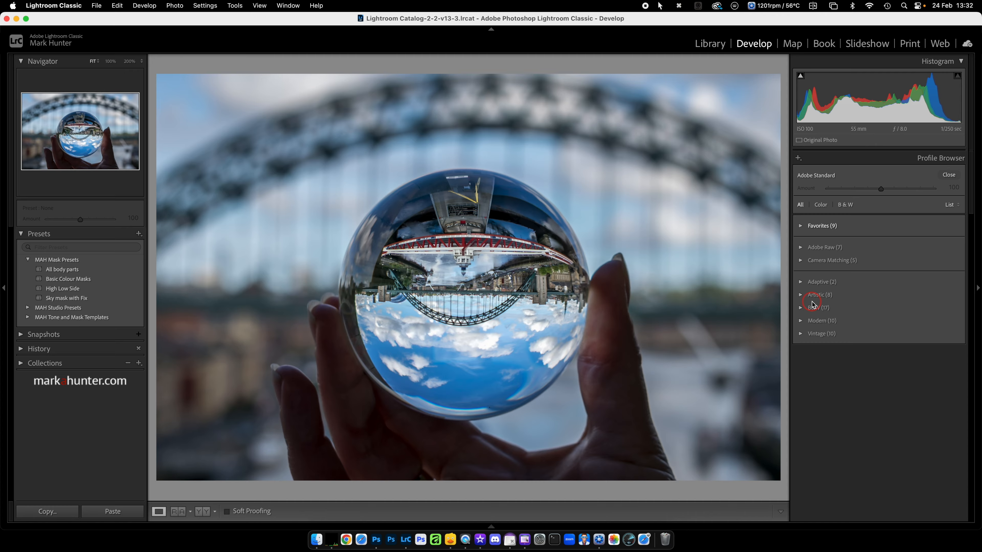
pyautogui.click(800, 295)
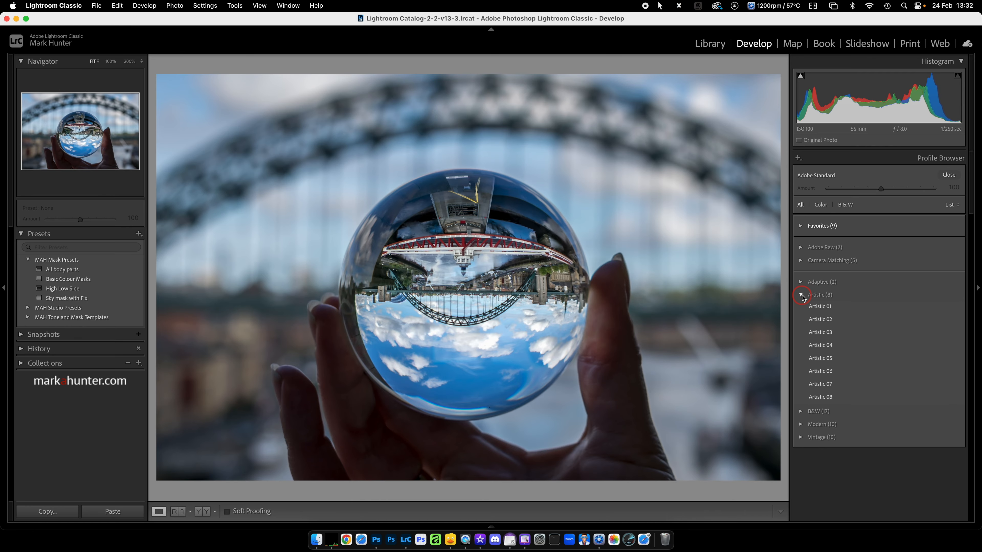
pyautogui.click(826, 306)
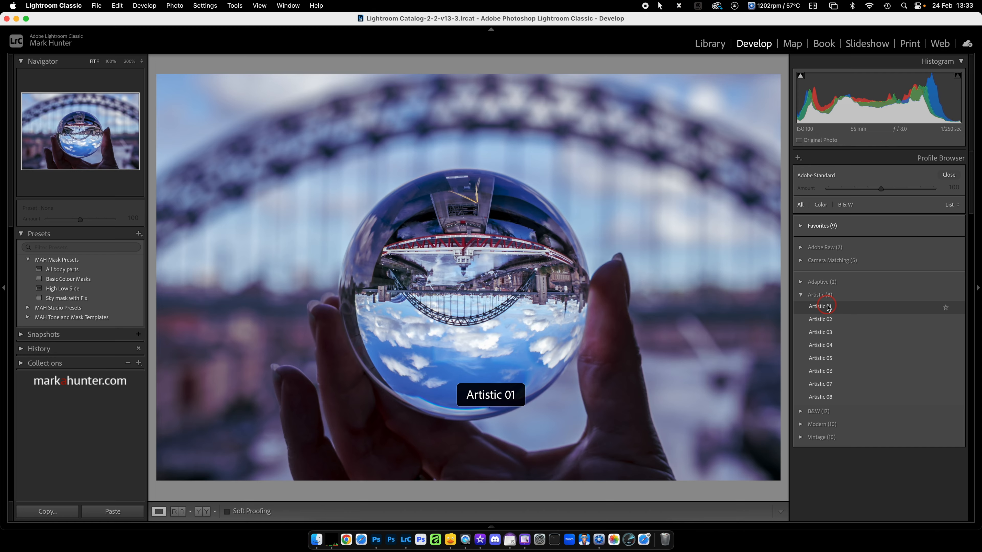
pyautogui.click(826, 320)
pyautogui.click(828, 333)
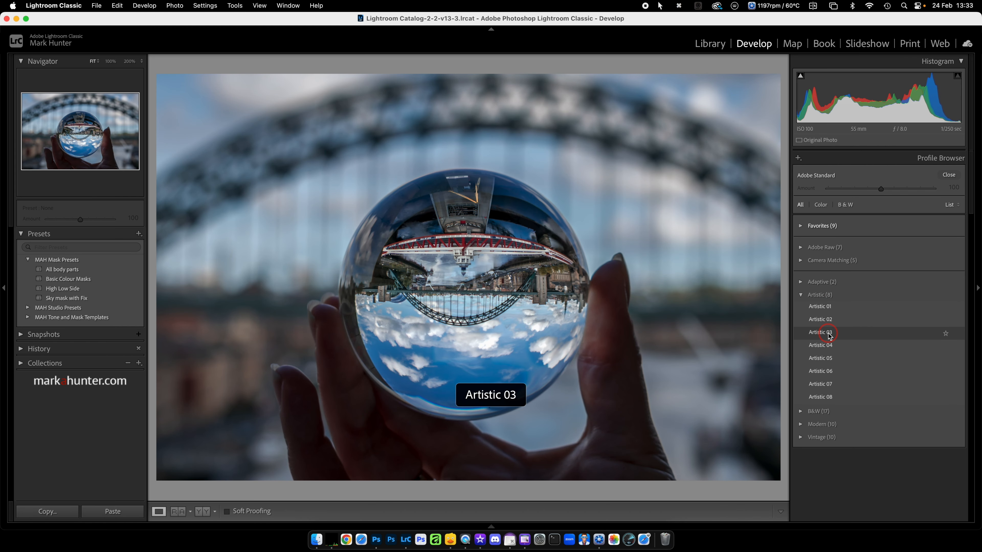
pyautogui.click(831, 347)
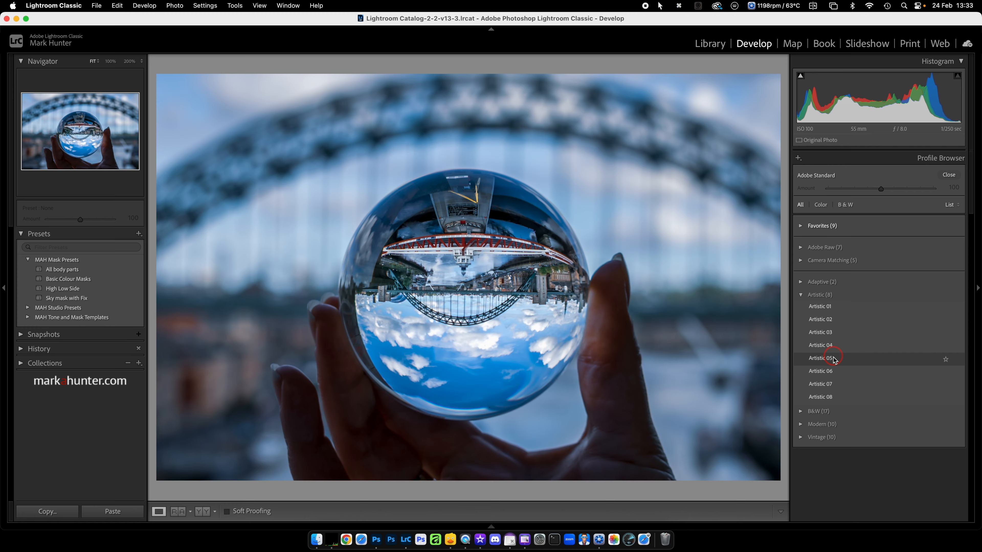
pyautogui.click(831, 358)
# Show the profiles as a Grid and preview the Artistic thumbnails through Artistic 07 on the crystal ball photo
pyautogui.click(958, 205)
pyautogui.click(953, 194)
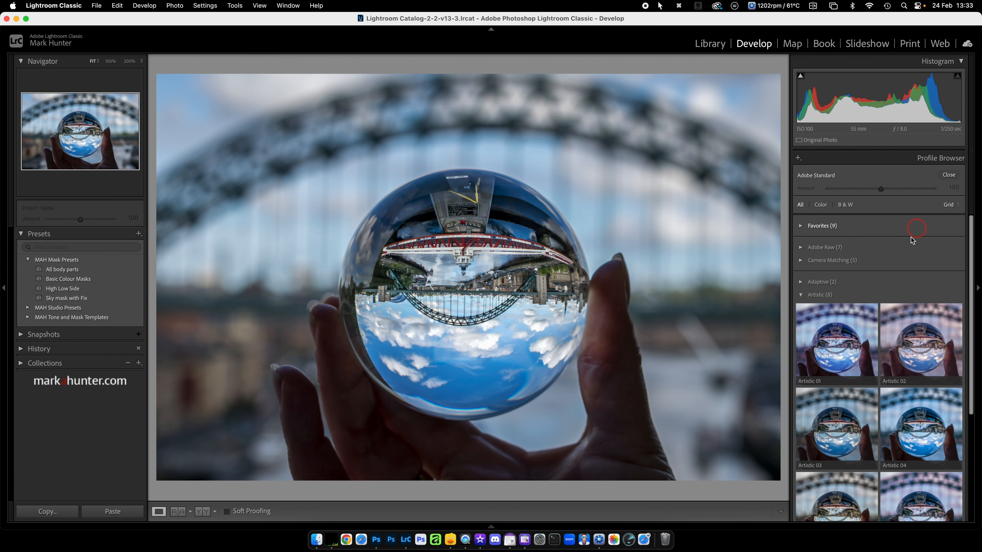
pyautogui.click(835, 324)
pyautogui.scroll(-5, 912, 279)
pyautogui.click(912, 278)
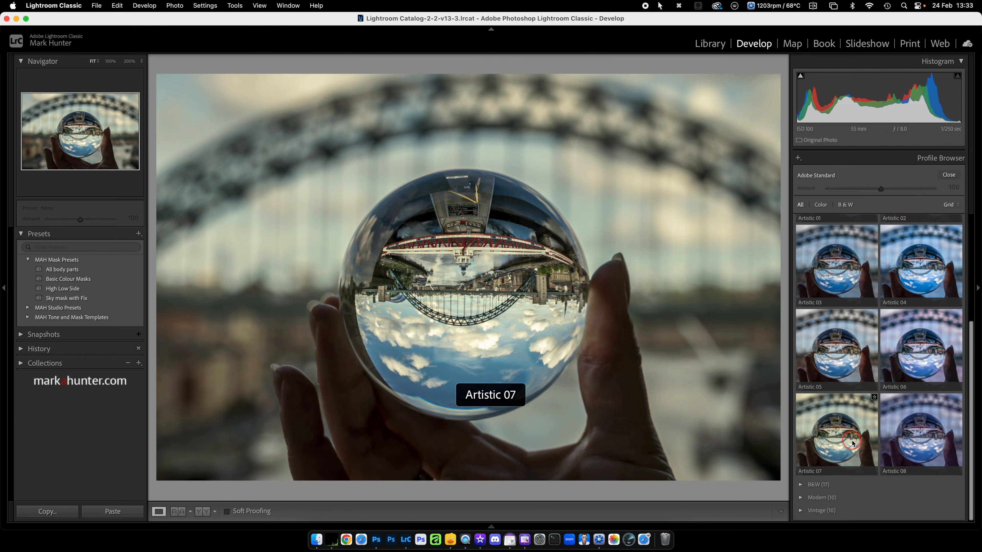
pyautogui.scroll(5, 846, 440)
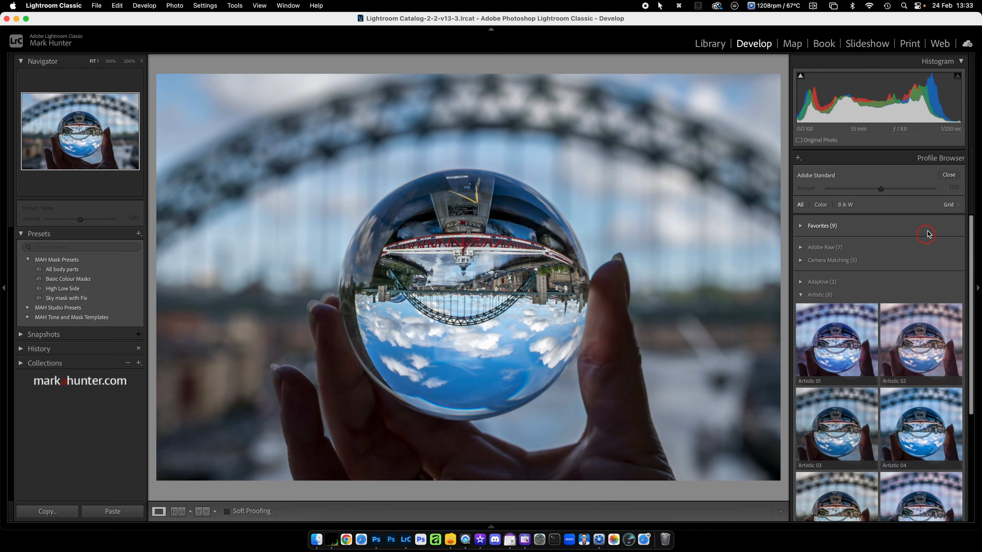
# Change the profile thumbnails to Large and preview Artistic profiles such as Artistic 02 and Artistic 04
pyautogui.click(957, 205)
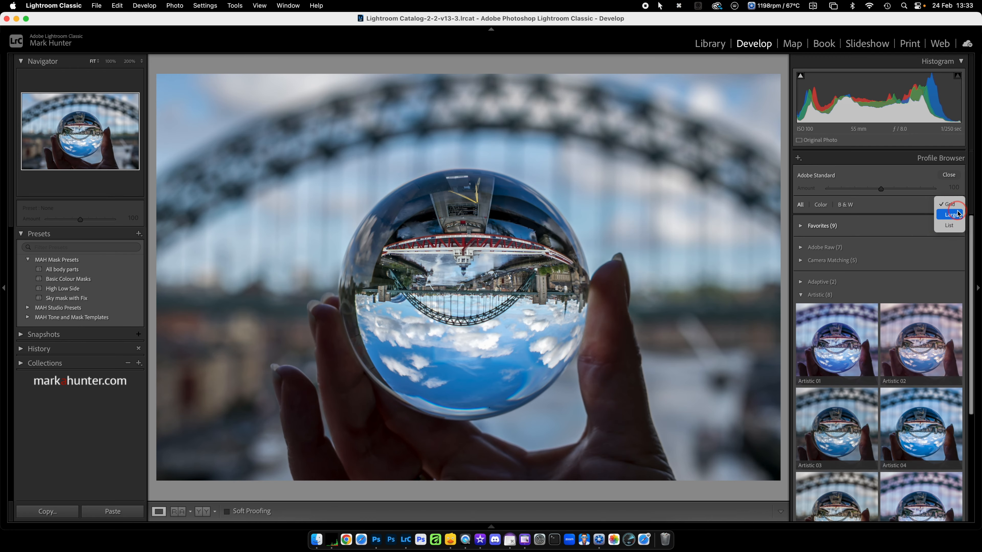
pyautogui.click(953, 215)
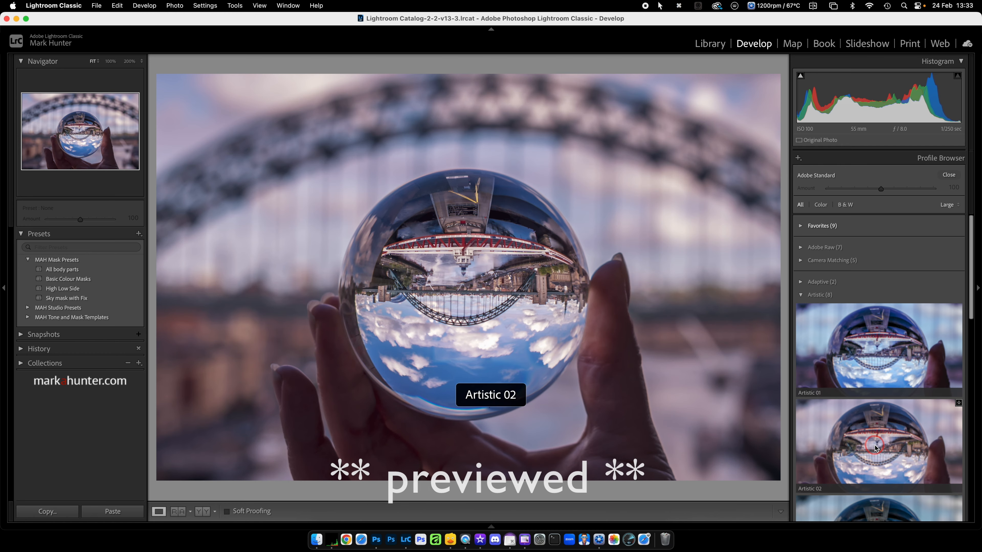
pyautogui.scroll(-5, 874, 436)
pyautogui.scroll(5, 874, 445)
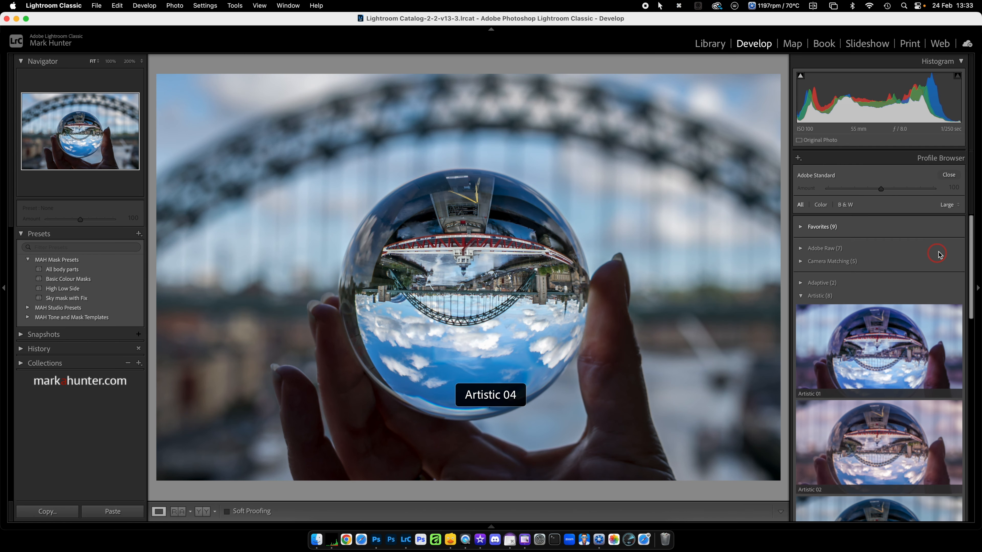
# Restore the List view with the Artistic group collapsed and close the Profile Browser
pyautogui.click(954, 205)
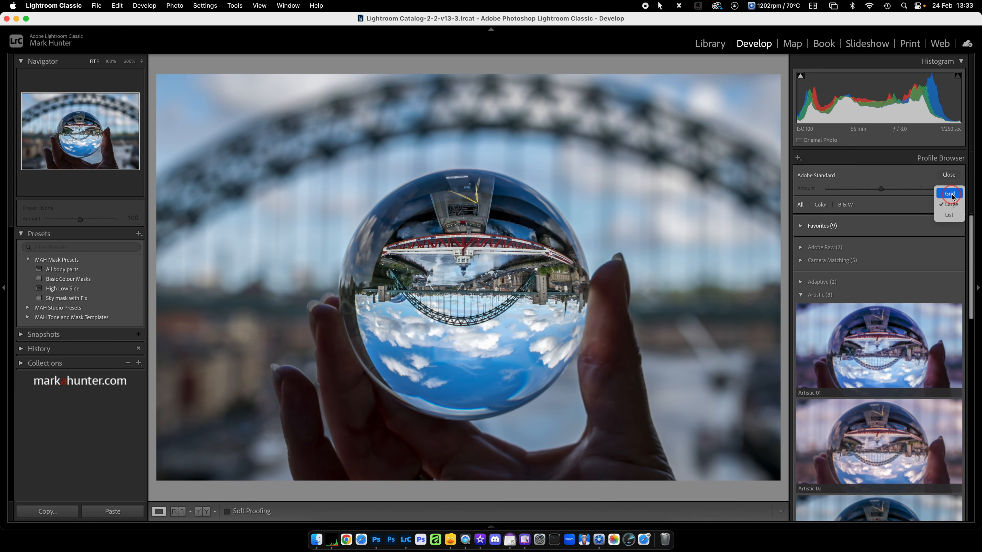
pyautogui.click(948, 214)
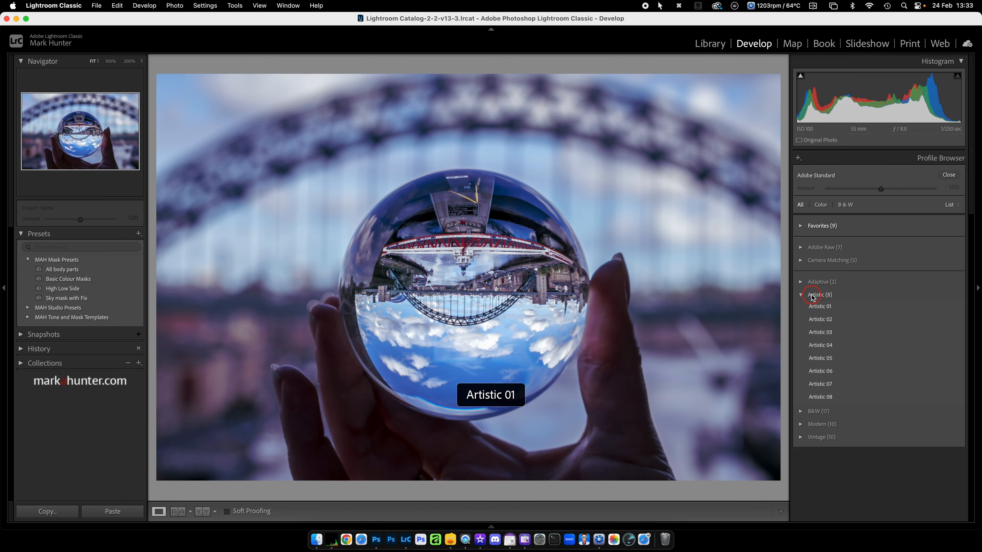
pyautogui.click(800, 295)
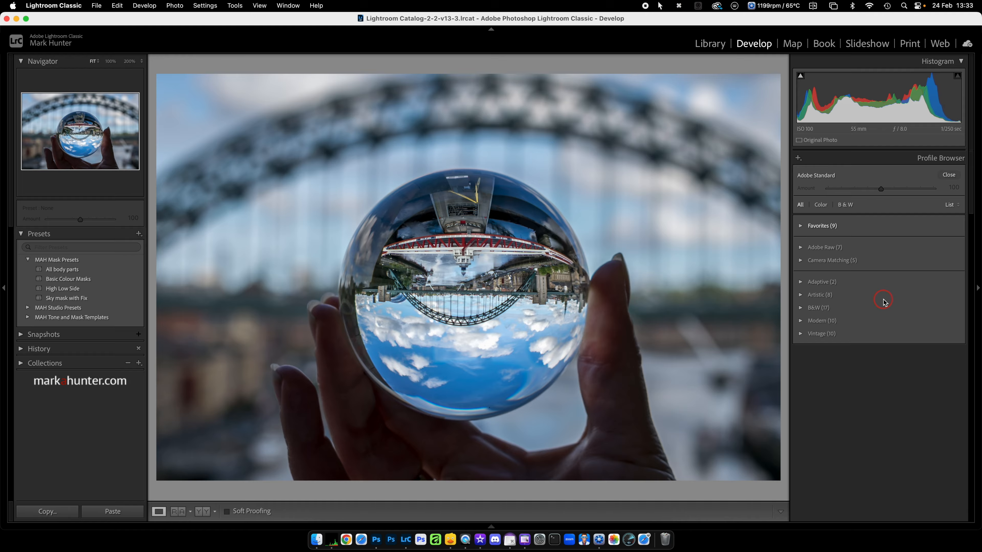
pyautogui.click(952, 176)
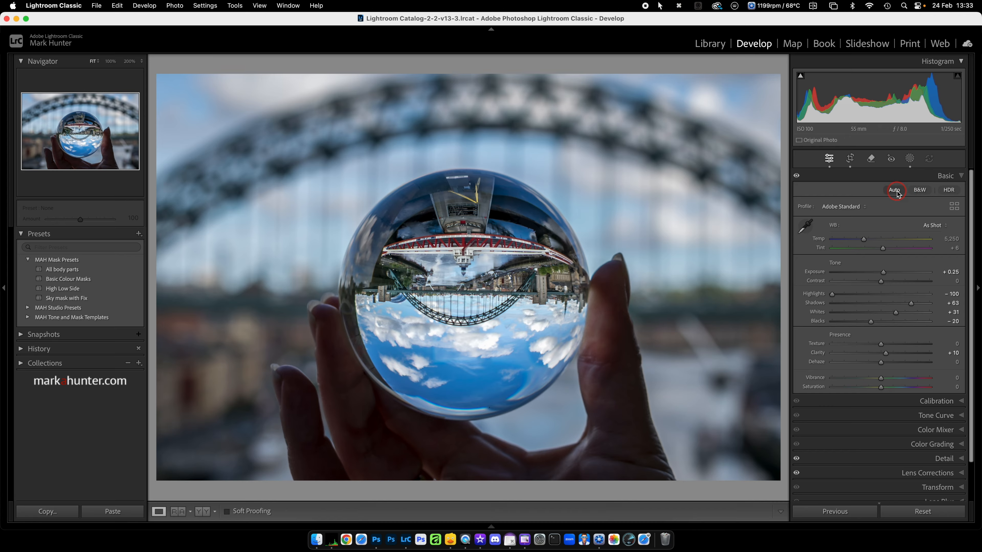
# Preview the Camera Matching profiles, such as Camera Landscape, on the crystal ball photo and return to the Library grid
pyautogui.click(954, 208)
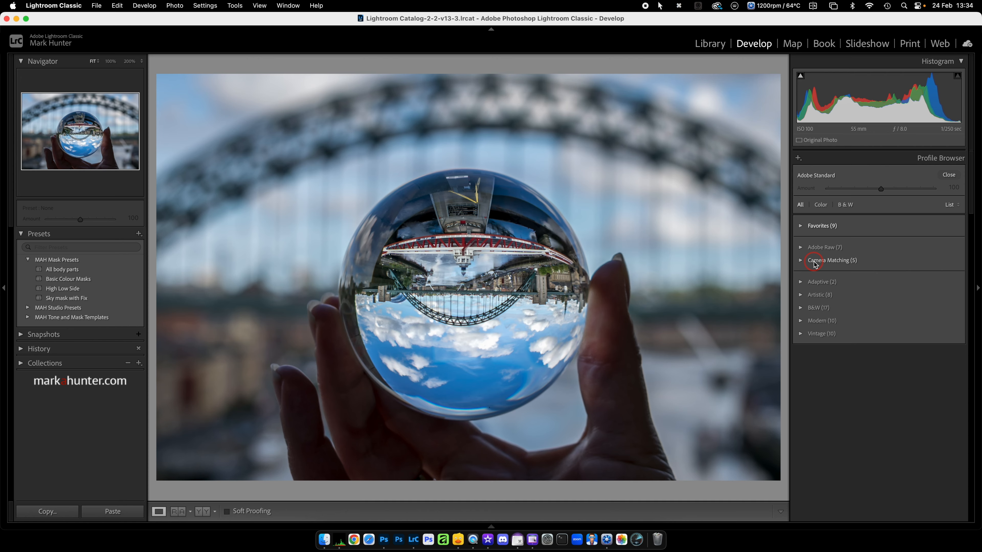
pyautogui.click(800, 261)
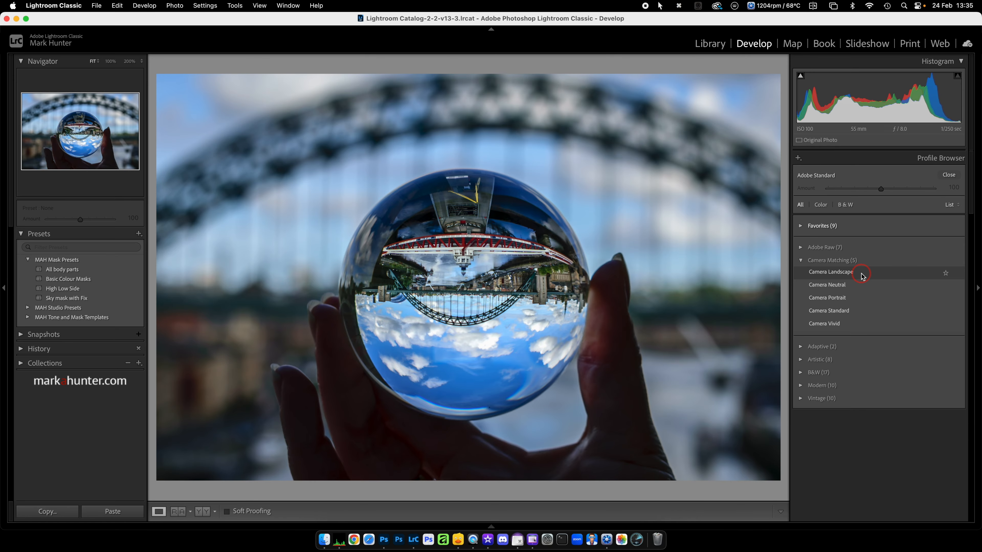
pyautogui.press('g')
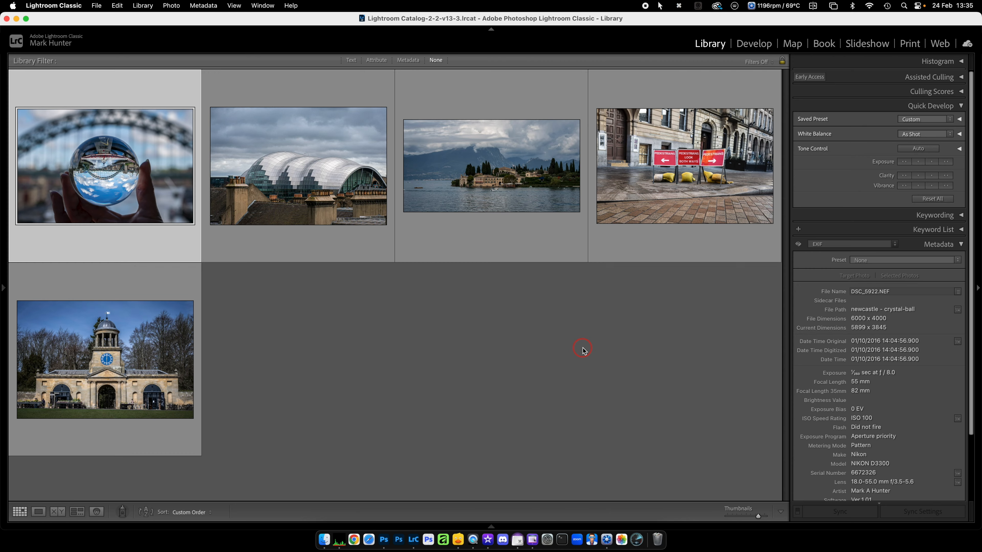
# Open the photo of the curved glass building in Develop, preview its Camera Matching profiles, and return to the Library grid
pyautogui.click(351, 196)
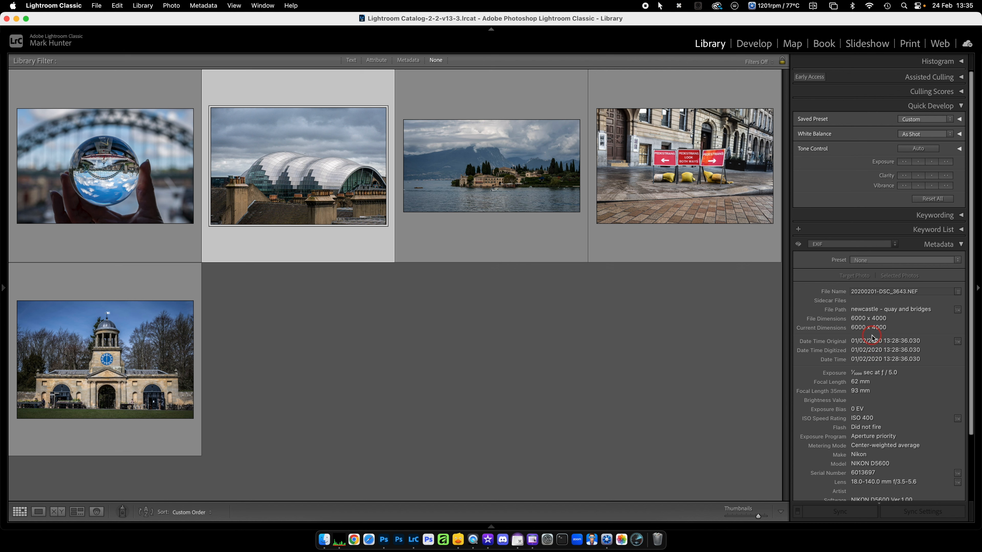
pyautogui.press('d')
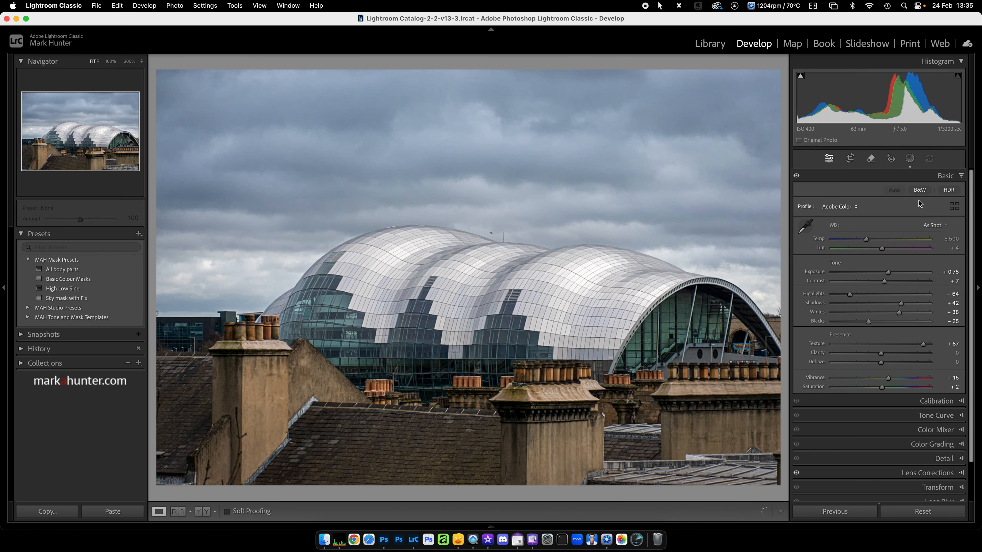
pyautogui.click(956, 206)
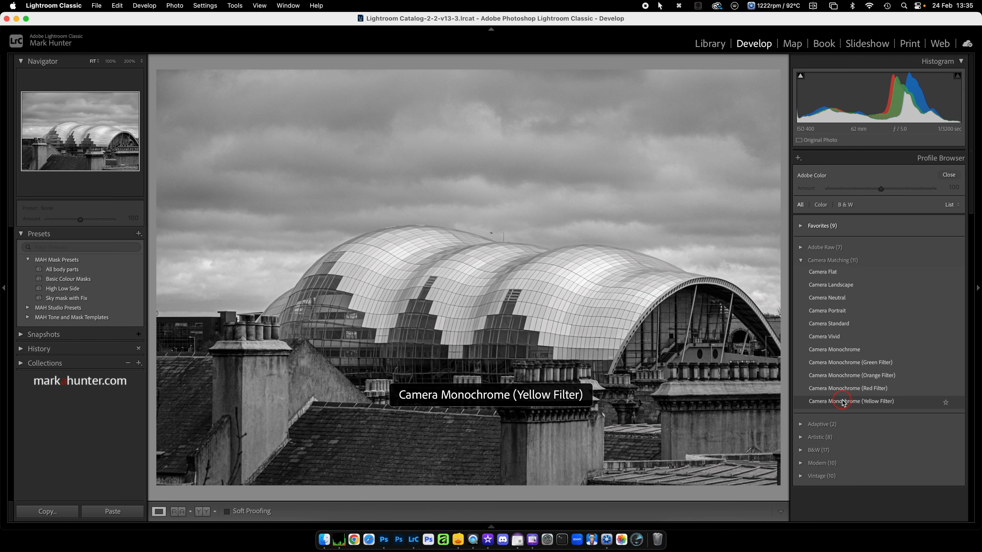
pyautogui.click(948, 175)
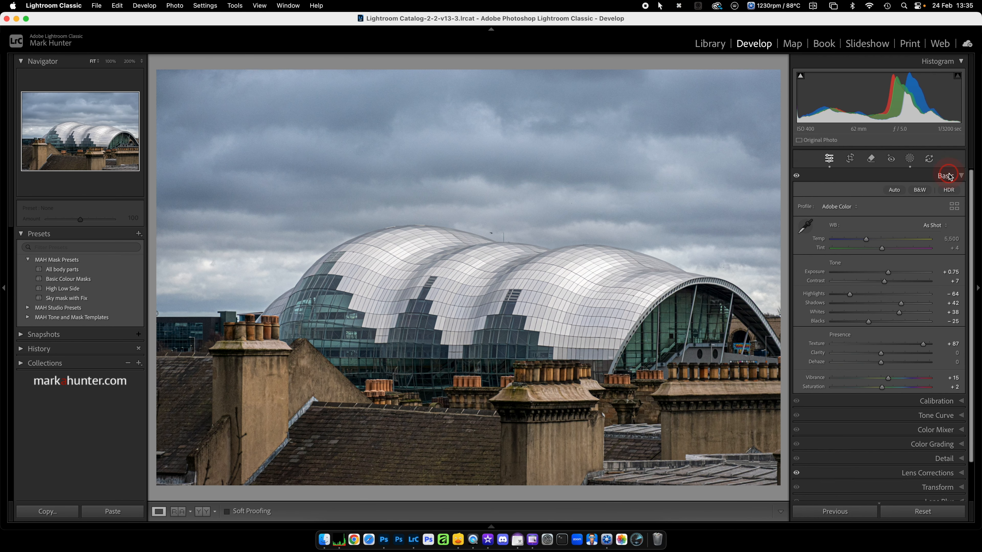
pyautogui.press('g')
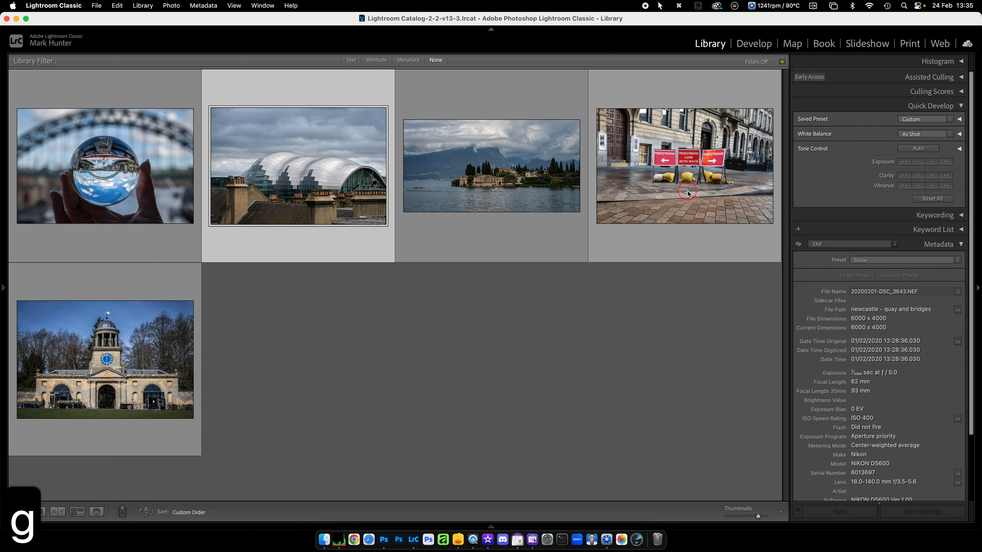
# Check the lake photo's camera model, open it in Develop, and preview Camera Matching profiles such as Camera Flat
pyautogui.click(497, 185)
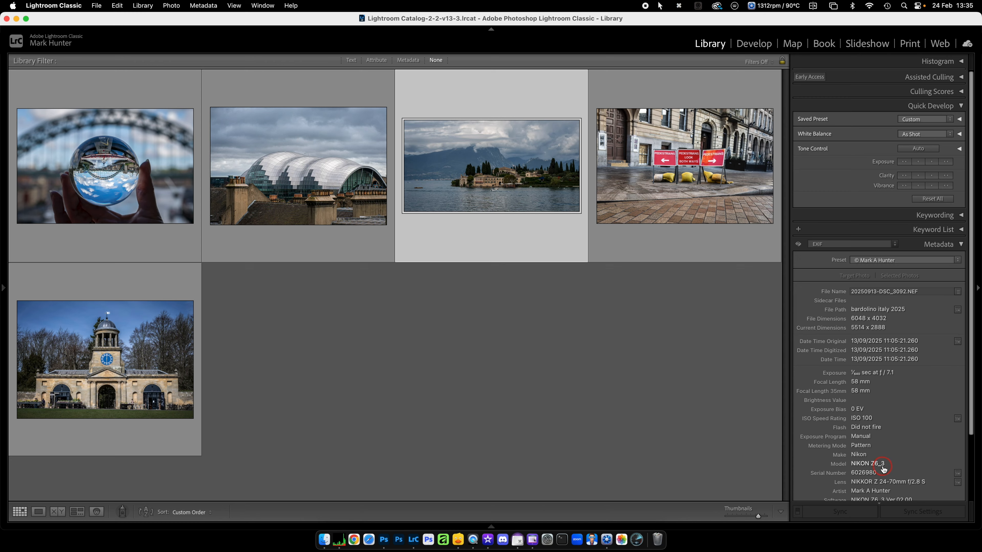
pyautogui.press('d')
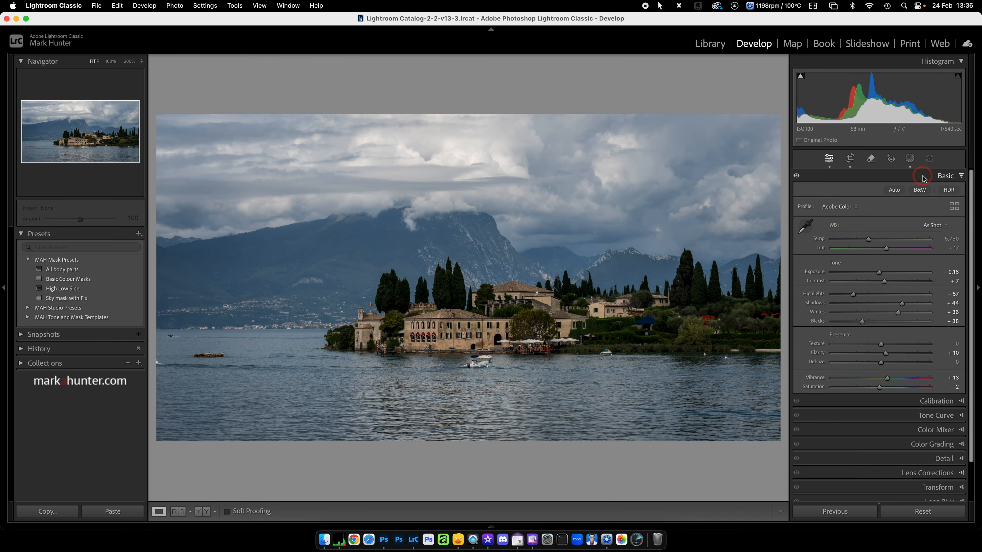
pyautogui.click(954, 207)
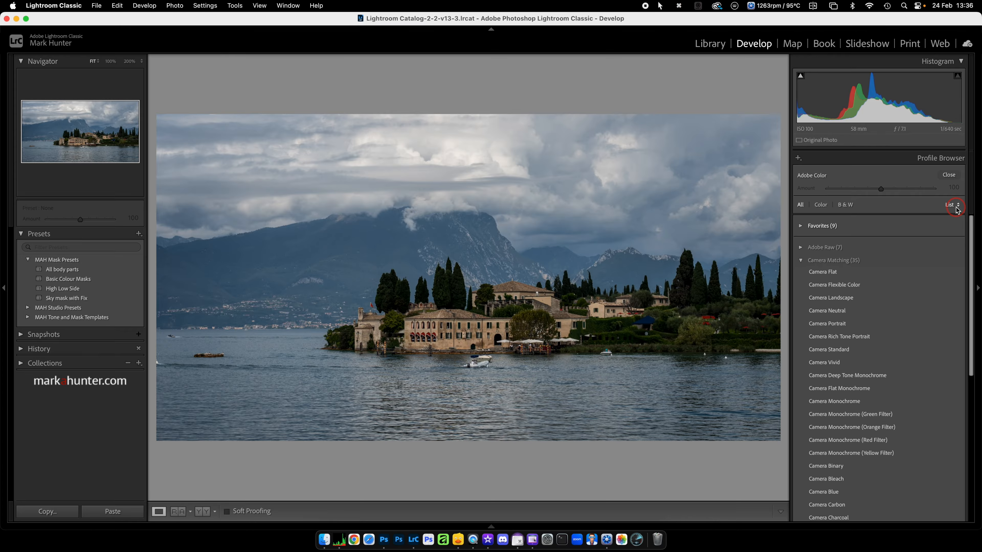
pyautogui.scroll(-1, 913, 261)
pyautogui.click(915, 256)
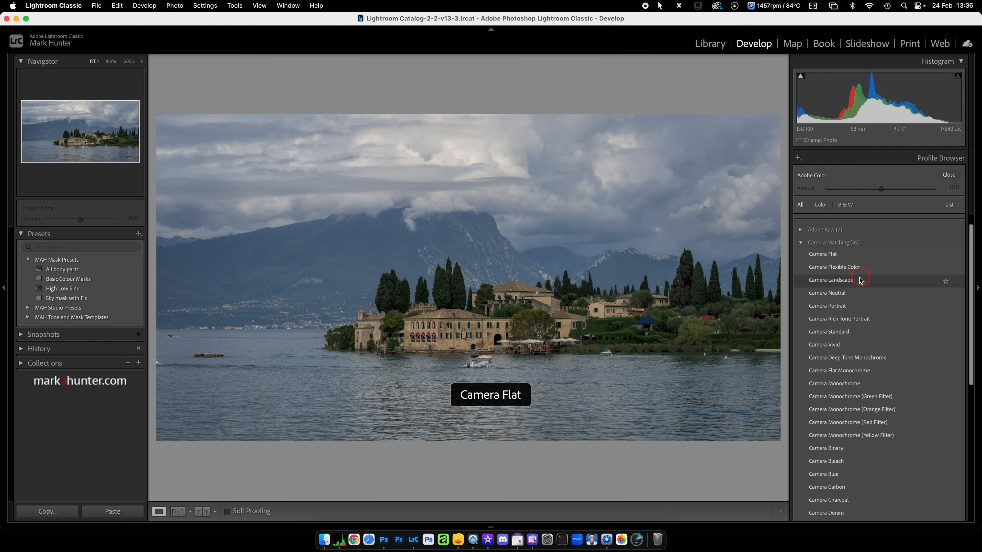
# Apply the Camera Sepia profile from the Camera Matching group to the lake photo
pyautogui.scroll(-5, 841, 330)
pyautogui.scroll(-2, 840, 329)
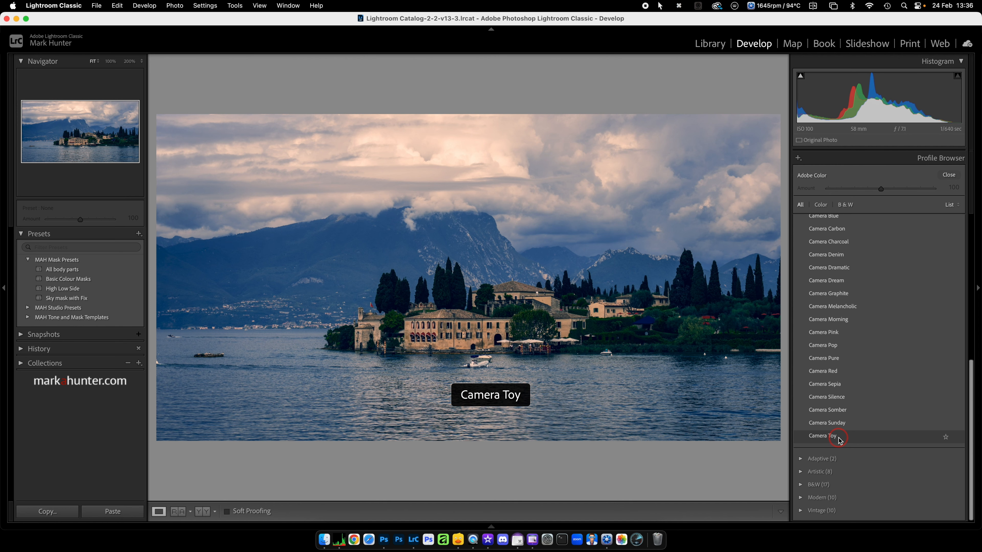
pyautogui.click(838, 385)
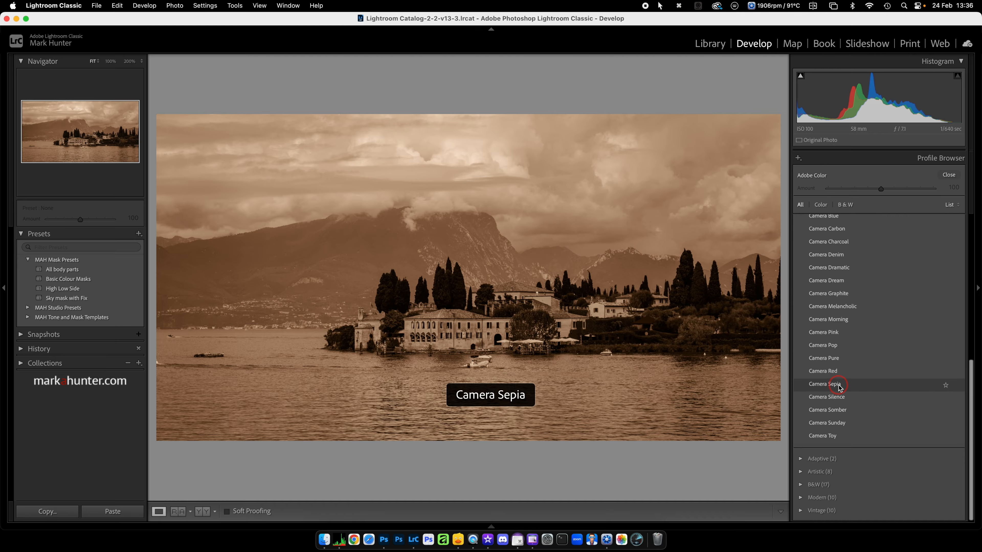
pyautogui.click(825, 384)
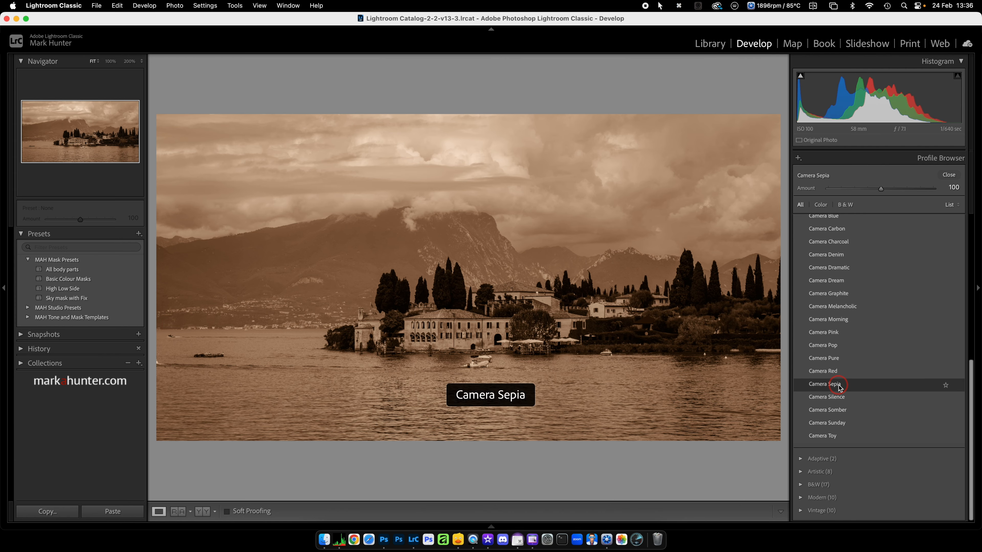
# Raise the Camera Sepia profile's amount on the lake photo to 116
pyautogui.click(880, 189)
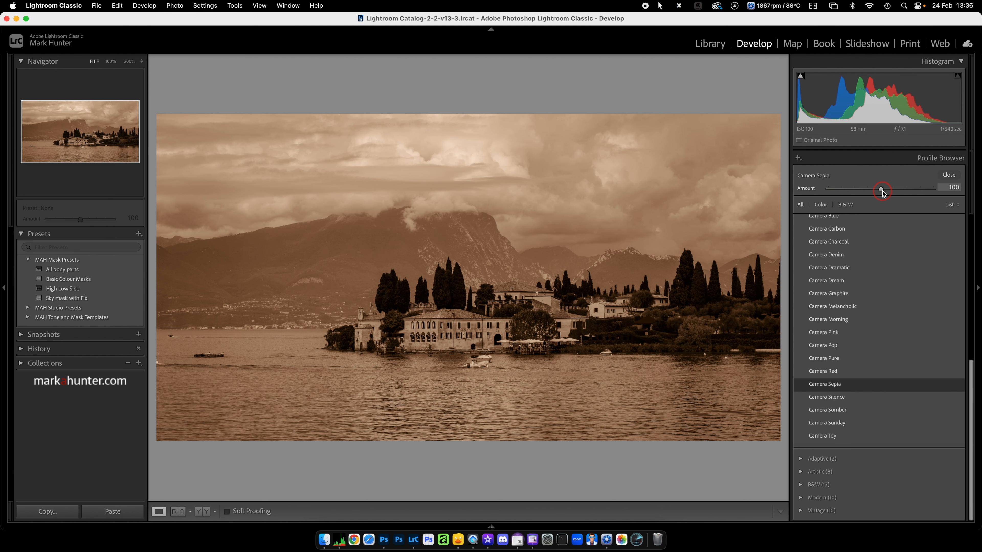
pyautogui.moveTo(881, 190)
pyautogui.mouseDown()
pyautogui.moveTo(943, 190)
pyautogui.moveTo(822, 194)
pyautogui.moveTo(916, 197)
pyautogui.moveTo(864, 200)
pyautogui.moveTo(890, 201)
pyautogui.mouseUp()
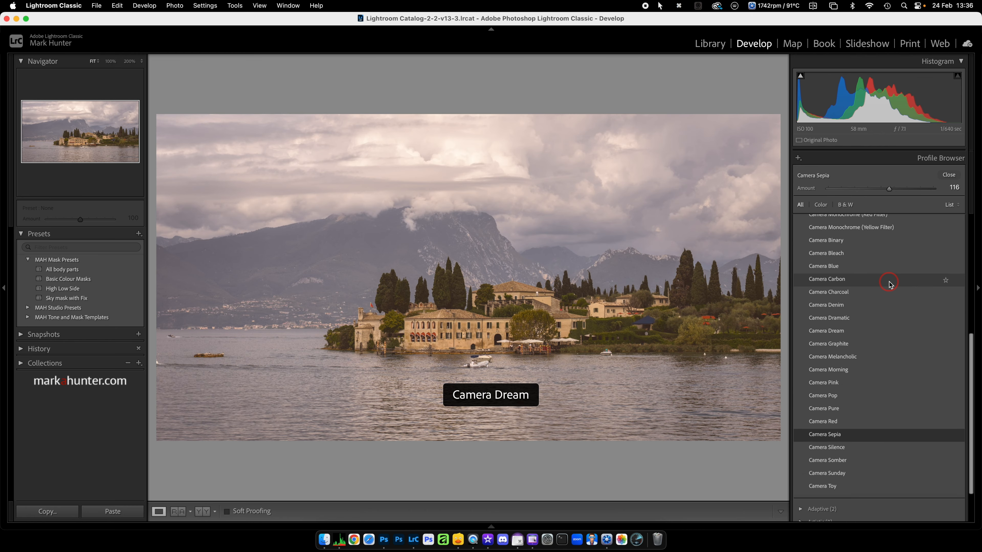
# Try Camera Landscape on the lake photo, apply the Camera Neutral profile instead, and return to the Library grid
pyautogui.scroll(5, 877, 282)
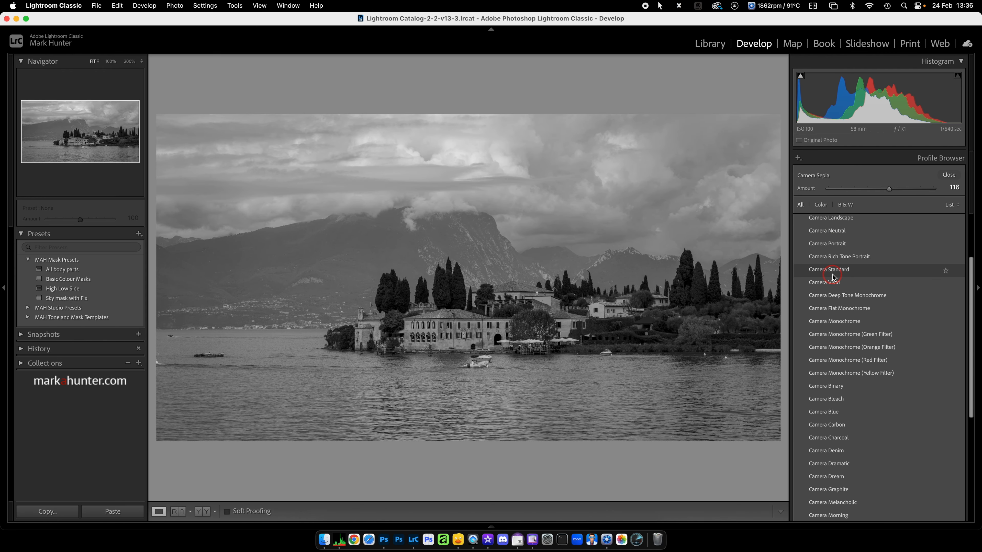
pyautogui.scroll(4, 833, 276)
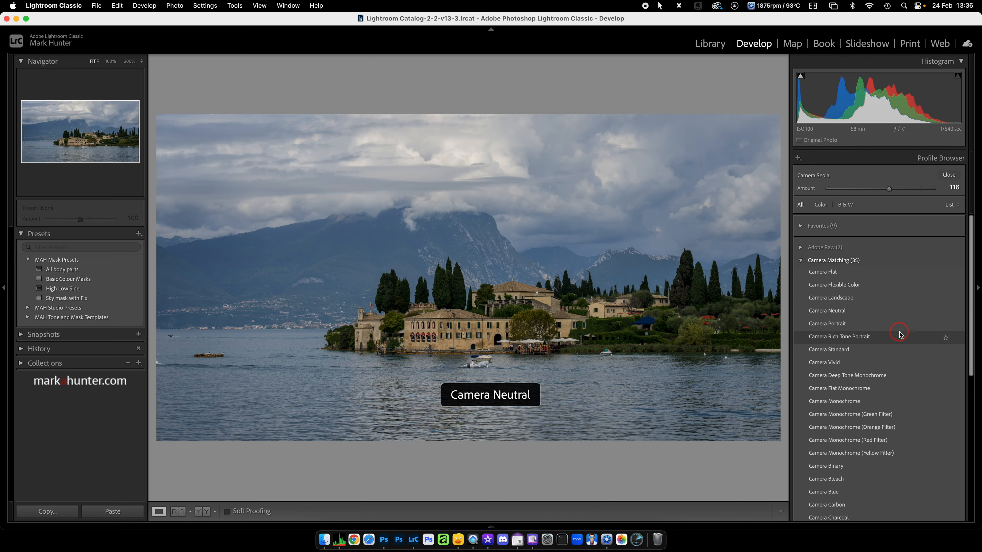
pyautogui.click(849, 298)
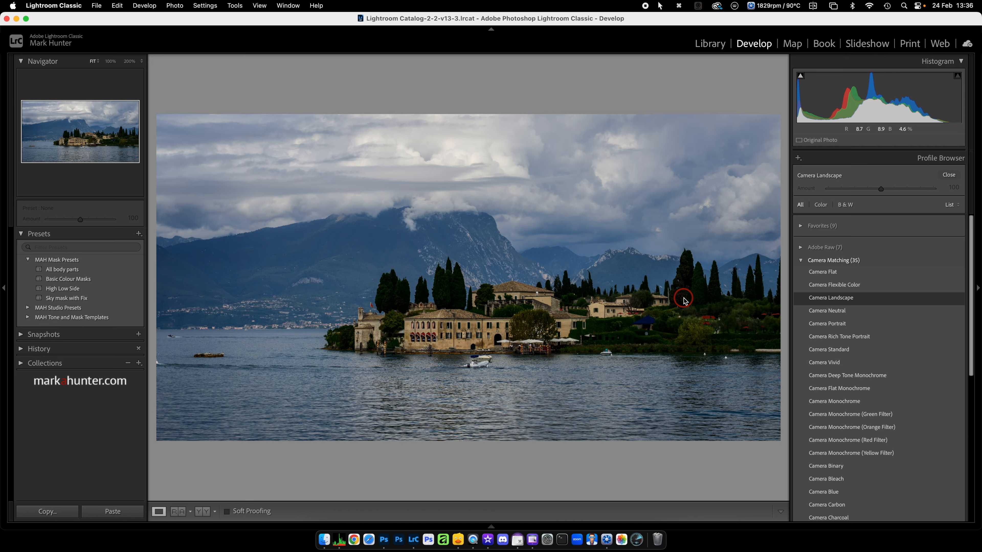
pyautogui.click(835, 313)
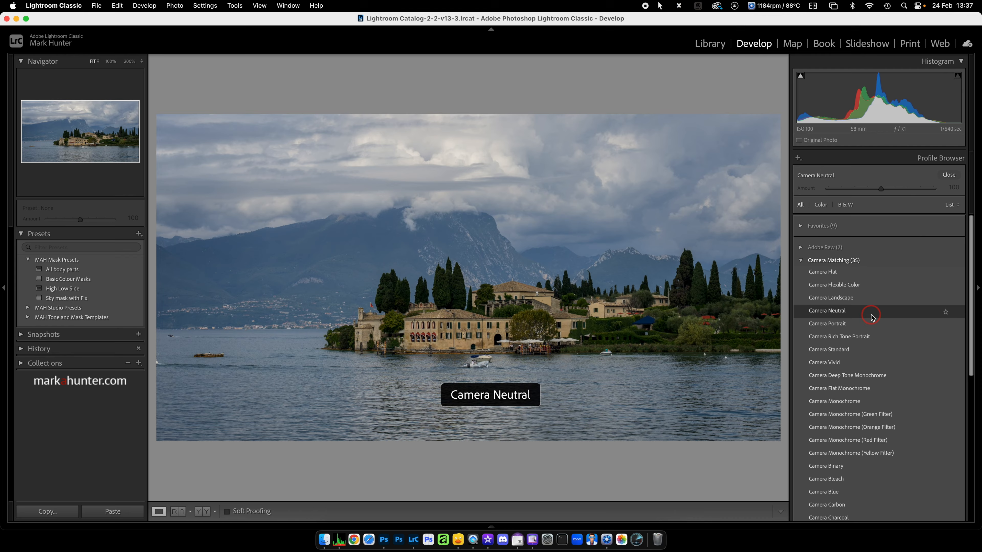
pyautogui.click(948, 175)
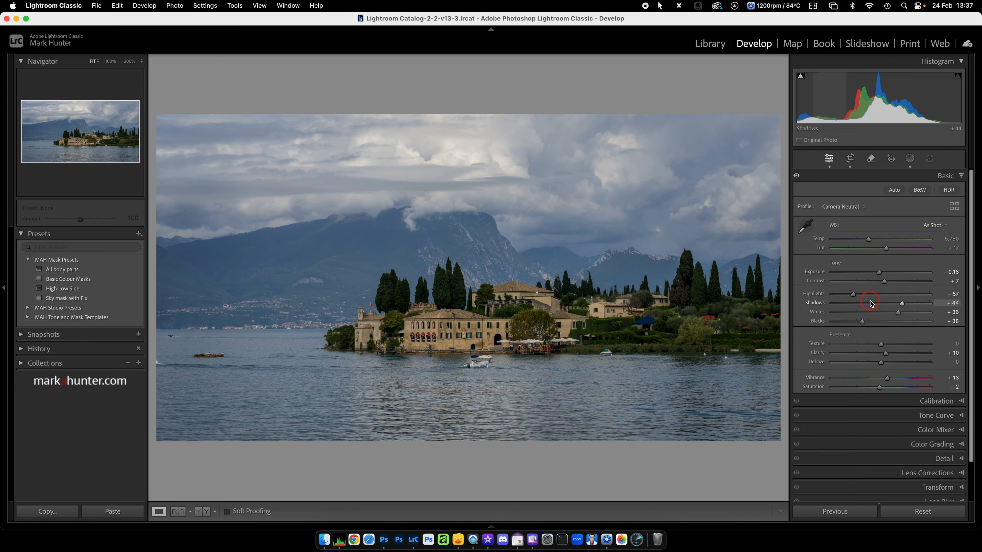
pyautogui.press('g')
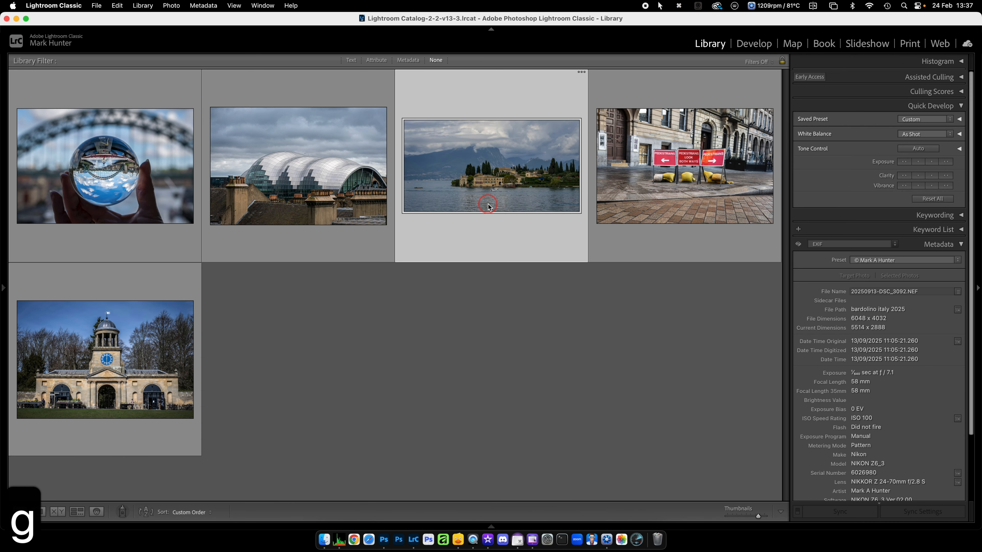
# Open the photo of the red pedestrian signs in Develop and bring up its profile browser
pyautogui.click(660, 174)
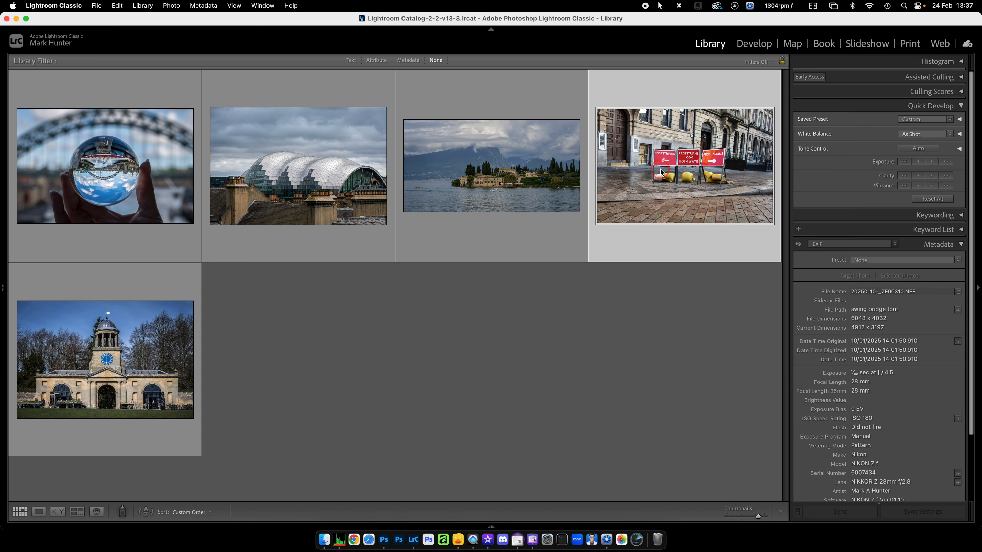
pyautogui.press('d')
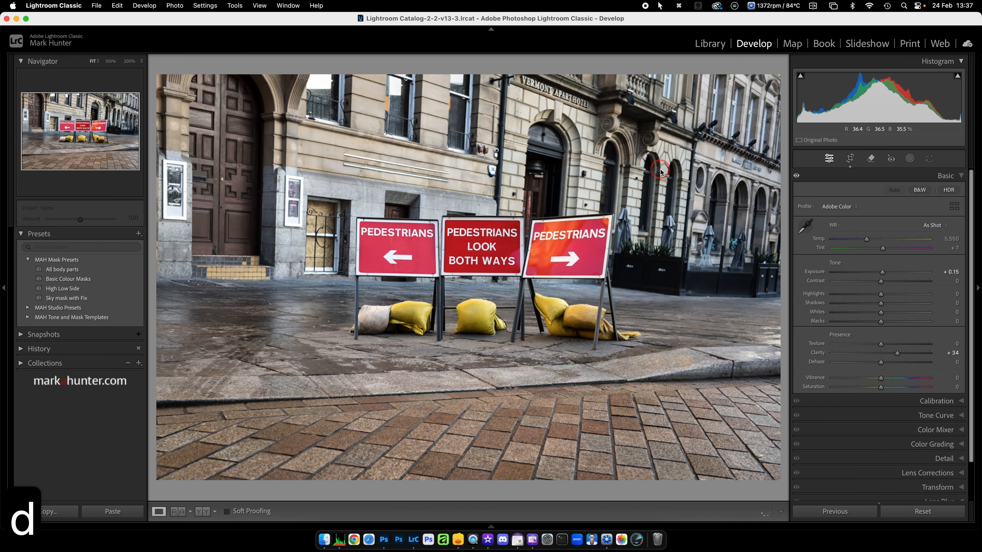
pyautogui.click(948, 189)
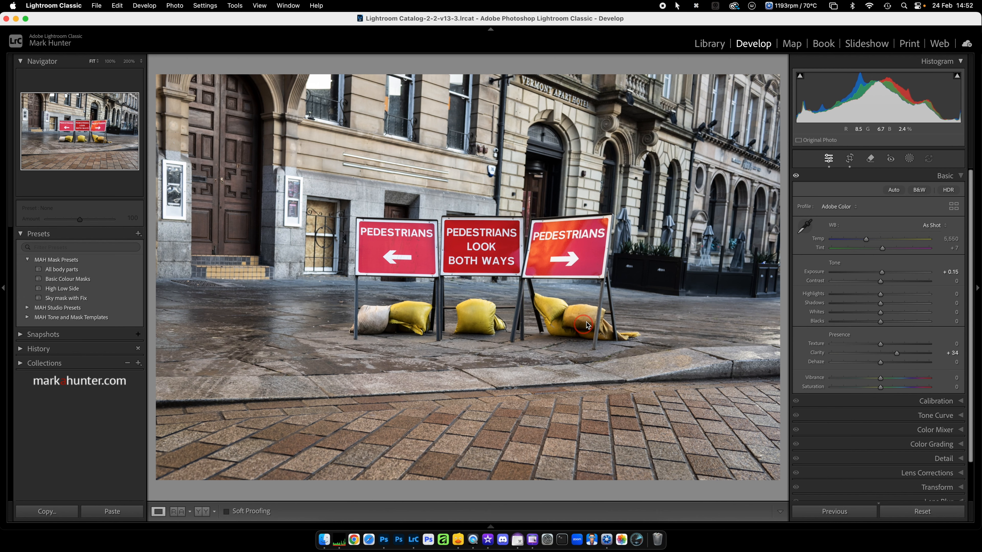
pyautogui.click(953, 207)
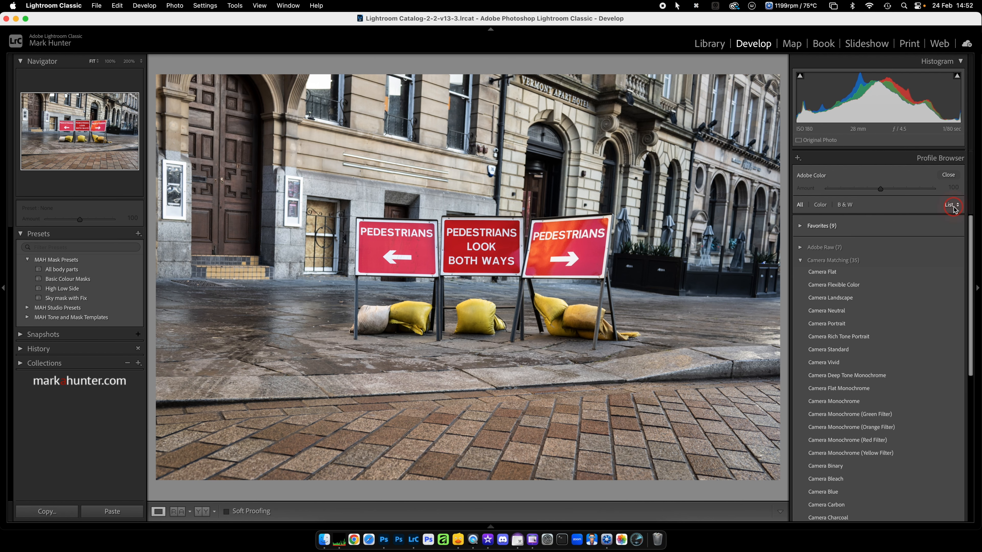
# Browse the Camera Matching profiles for the pedestrian signs photo, apply Camera Carbon, and close the profile browser
pyautogui.click(900, 274)
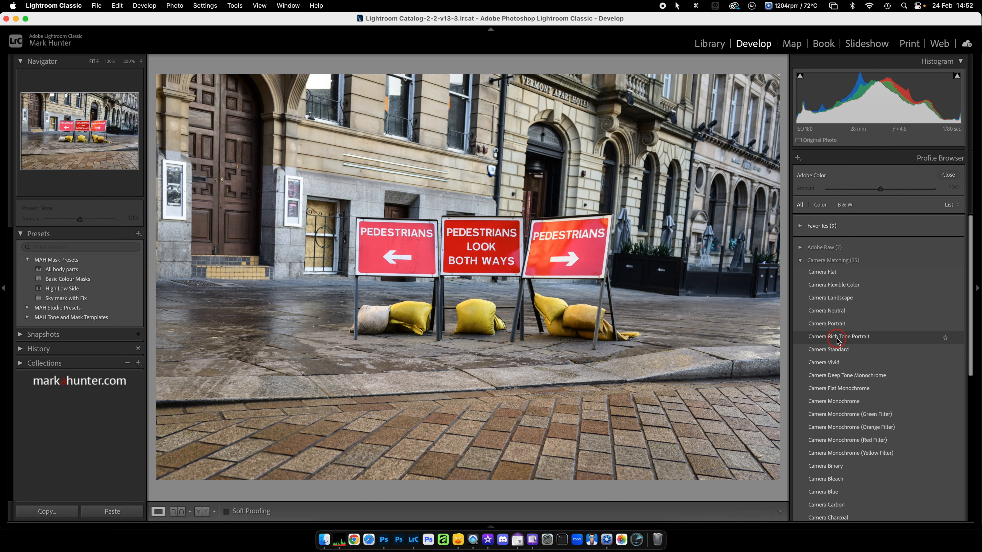
pyautogui.scroll(-5, 836, 339)
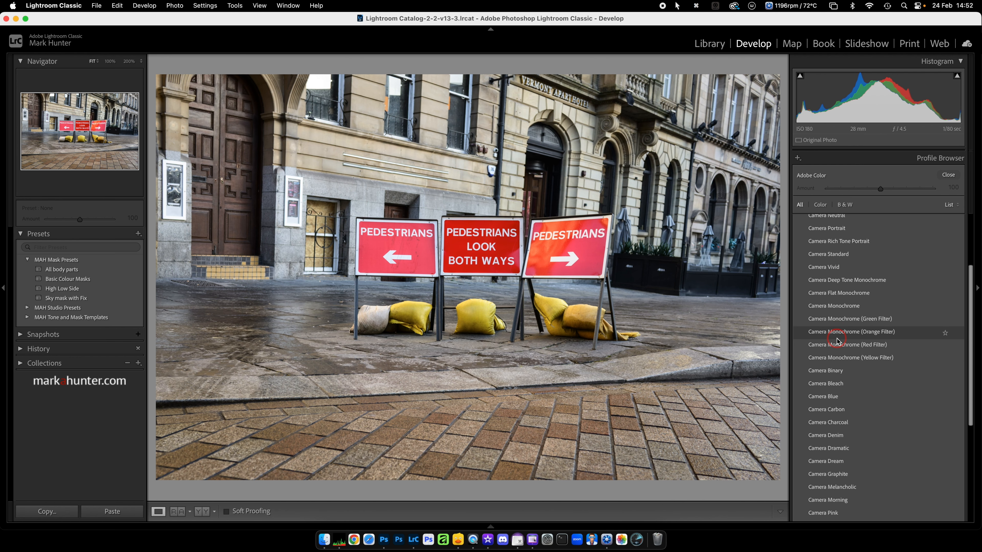
pyautogui.click(836, 338)
pyautogui.click(834, 404)
pyautogui.click(834, 404)
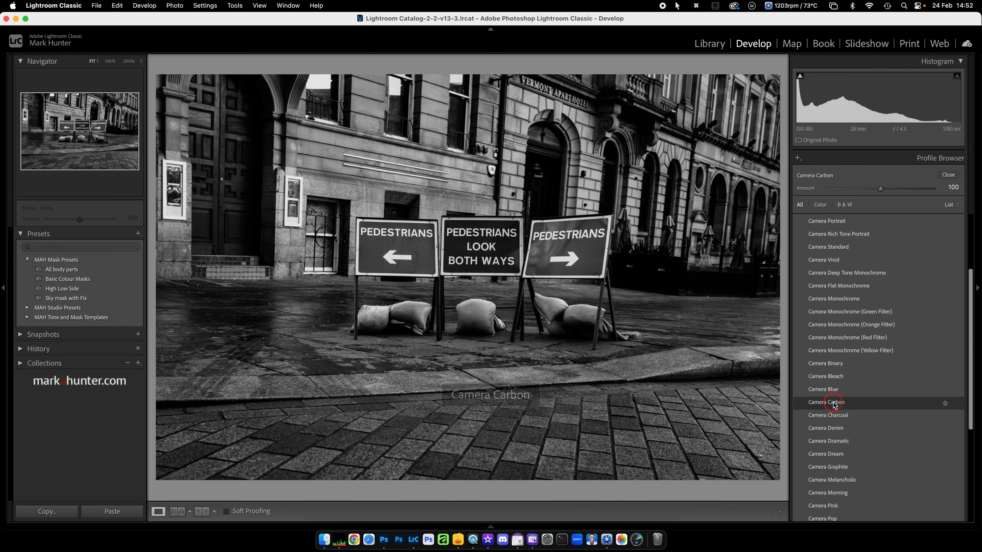
pyautogui.click(949, 175)
# Brighten the pedestrian signs photo by setting Exposure to +0.55, Whites to +6 and Blacks to +14
pyautogui.moveTo(881, 282); pyautogui.dragTo(887, 285)
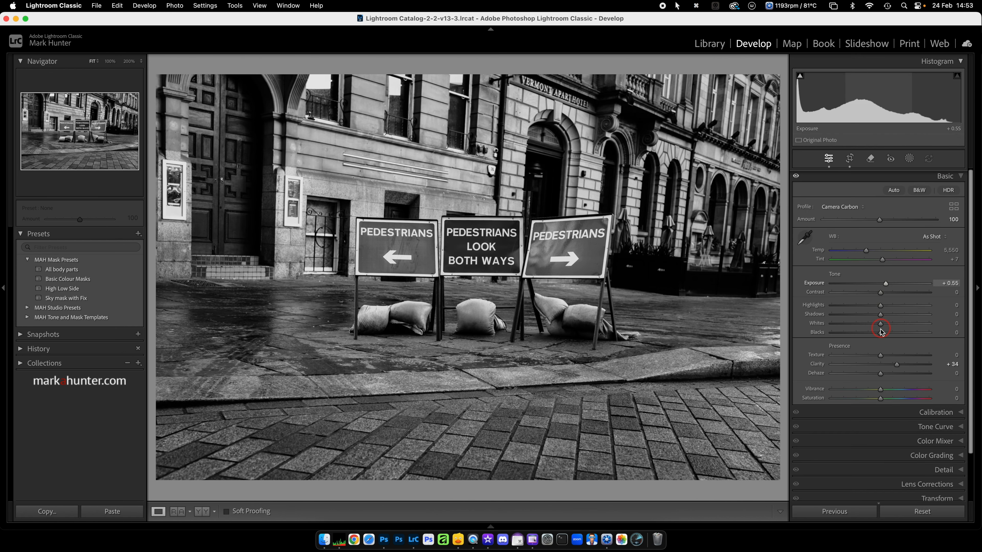
pyautogui.moveTo(881, 334); pyautogui.dragTo(885, 326)
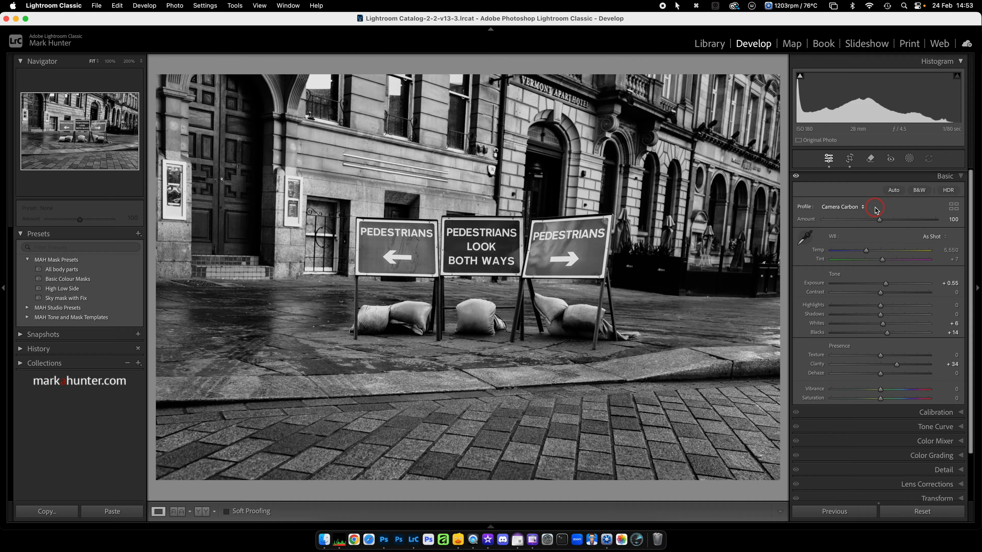
# Review the settings that can be included in a new Develop preset, without creating one
pyautogui.click(138, 234)
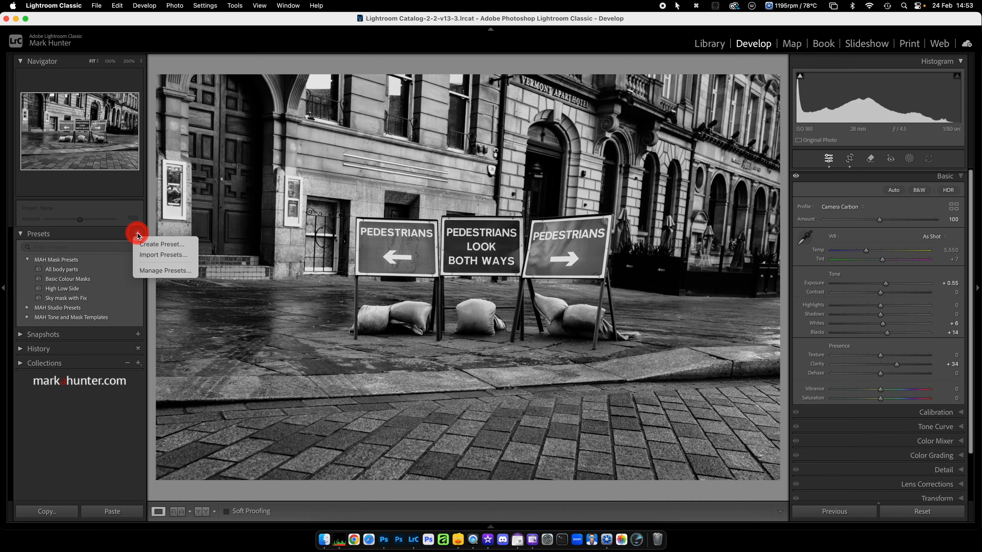
pyautogui.click(156, 244)
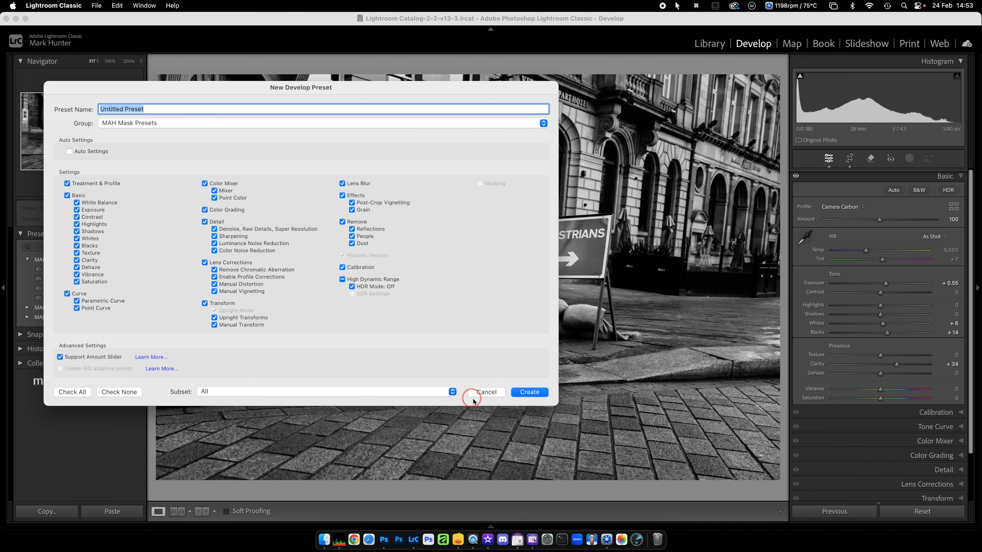
pyautogui.click(486, 392)
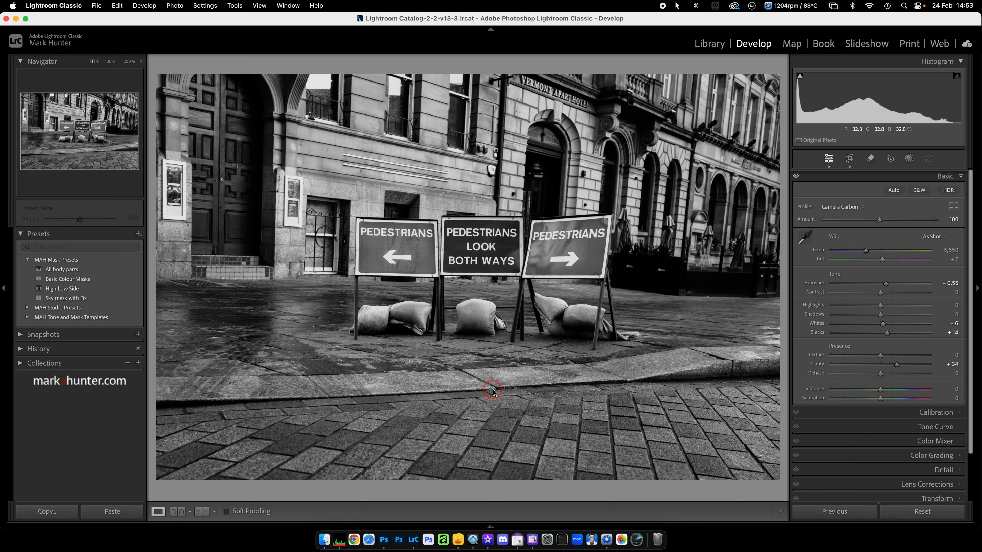